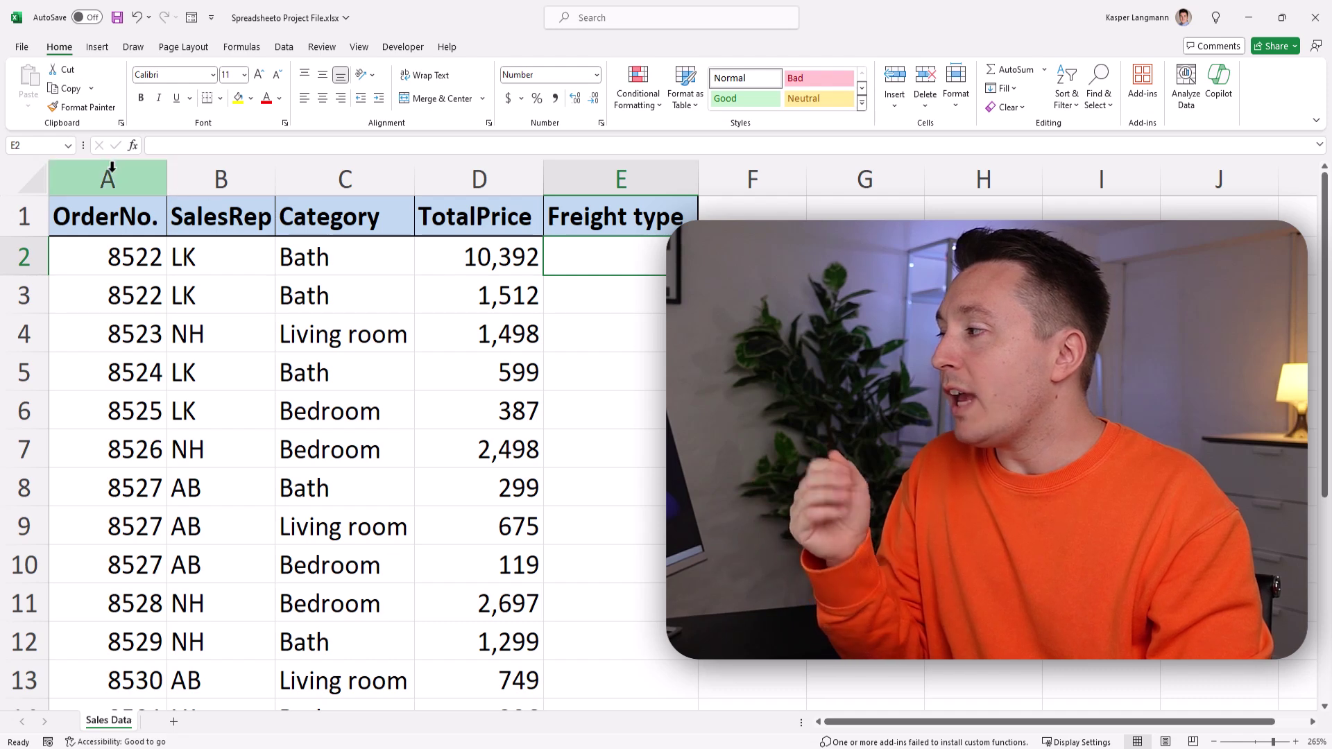
- Review the order table's Bath category in C2 and its TotalPrice, then select empty Freight type cell E2
left_click_drag(122, 177, 437, 212)
left_click(363, 250)
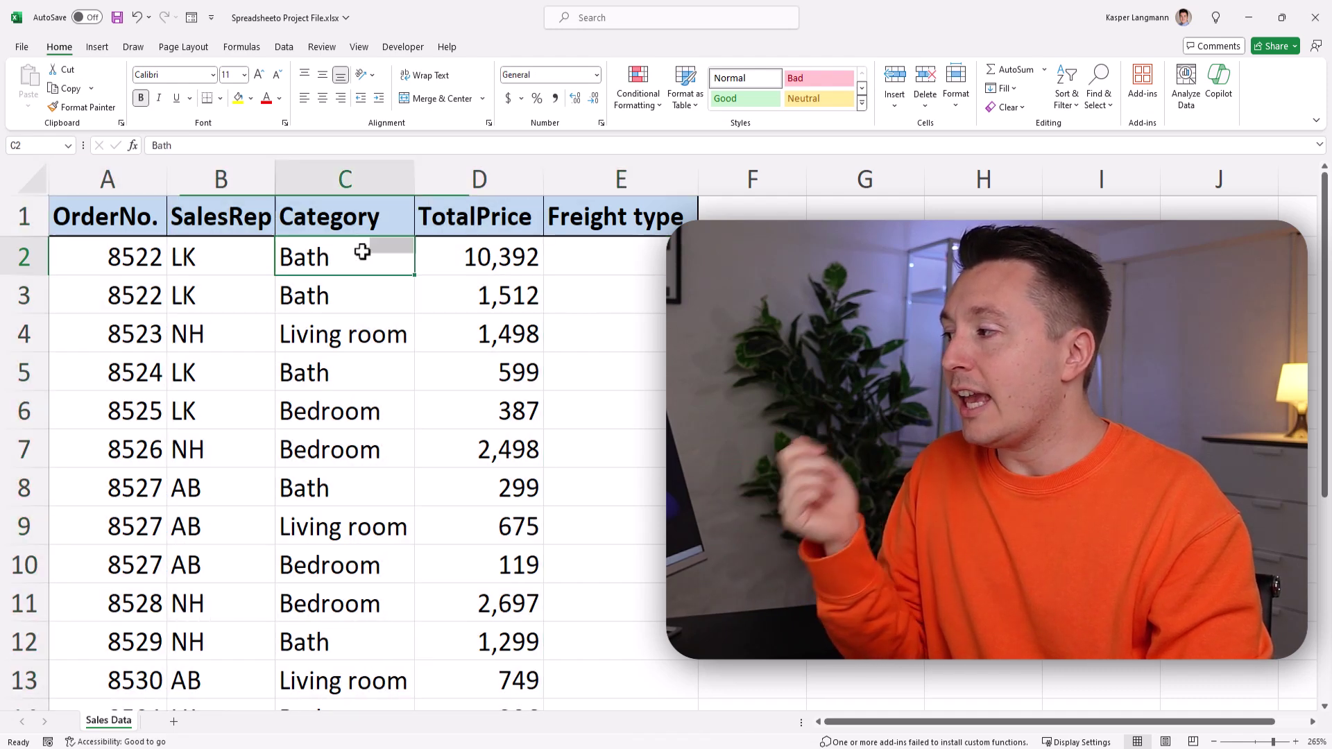
left_click(497, 260)
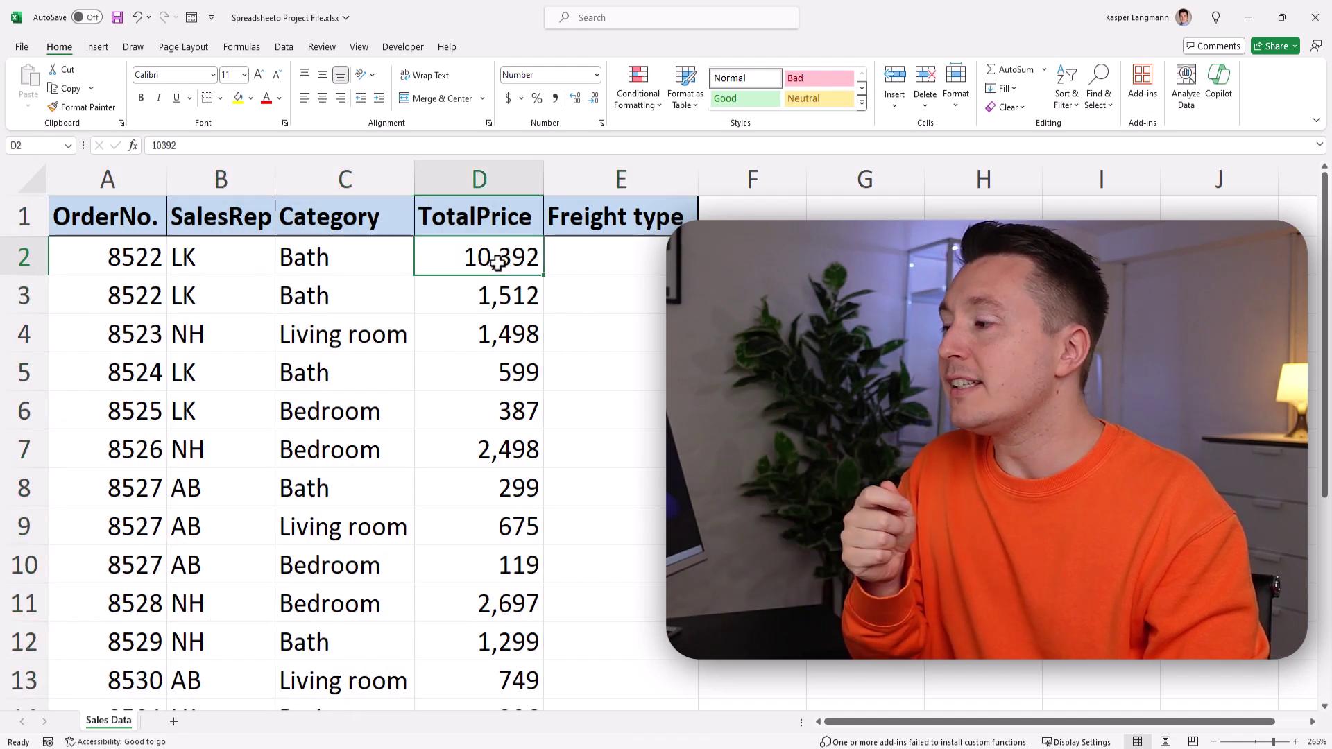
left_click(619, 259)
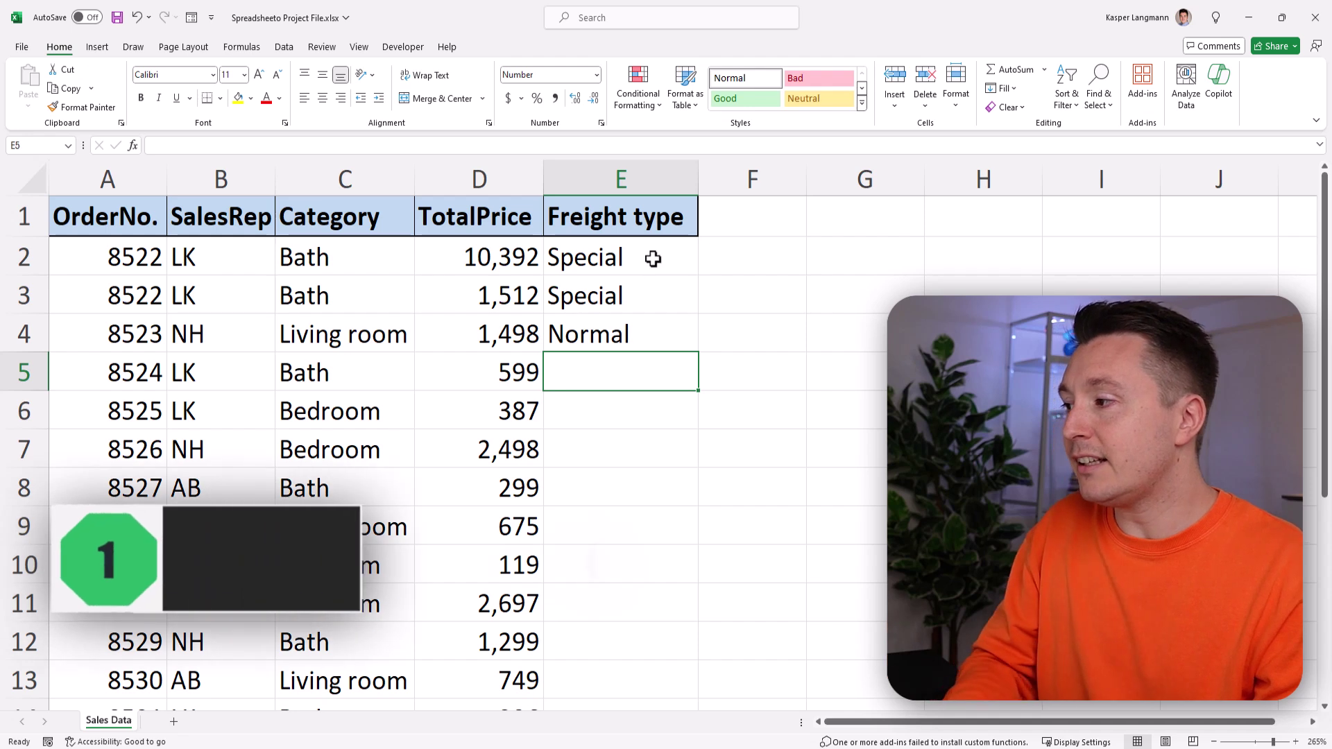
- Clear the sample values from E2:E4 and start the formula =IF( in E2
left_click_drag(651, 258, 643, 317)
key("Delete")
left_click(639, 261)
type("=IF(")
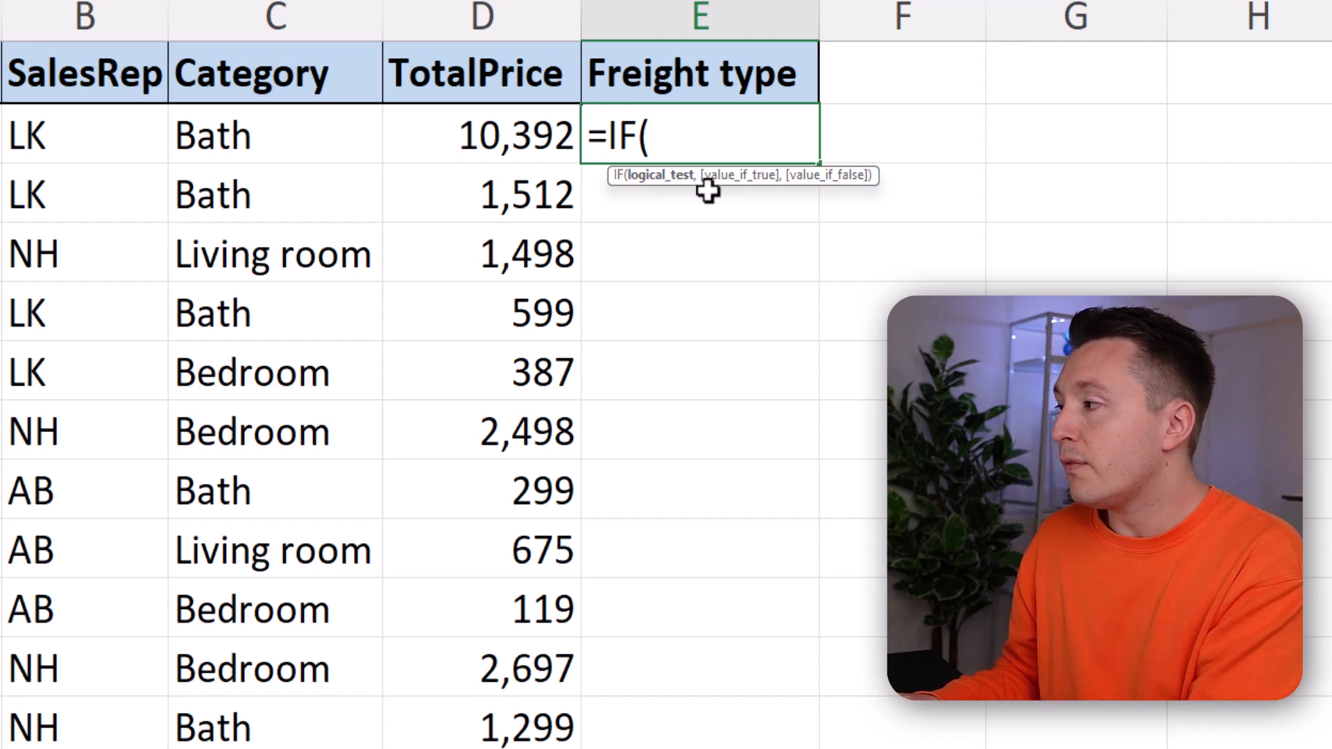
- Write the logical test C2="Bath" followed by a comma, replacing the mistaken >100 comparison
type("C2>100")
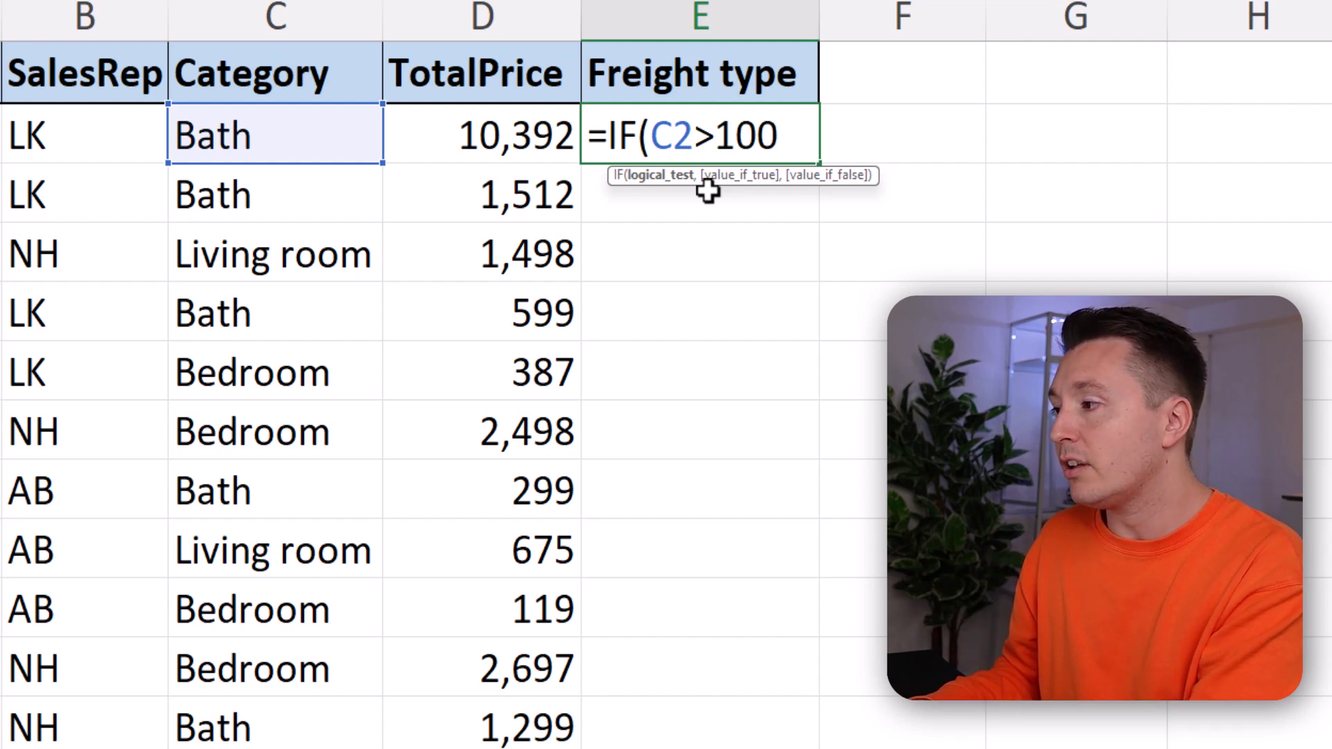
key("BackSpace")
key("BackSpace")
key("BackSpace")
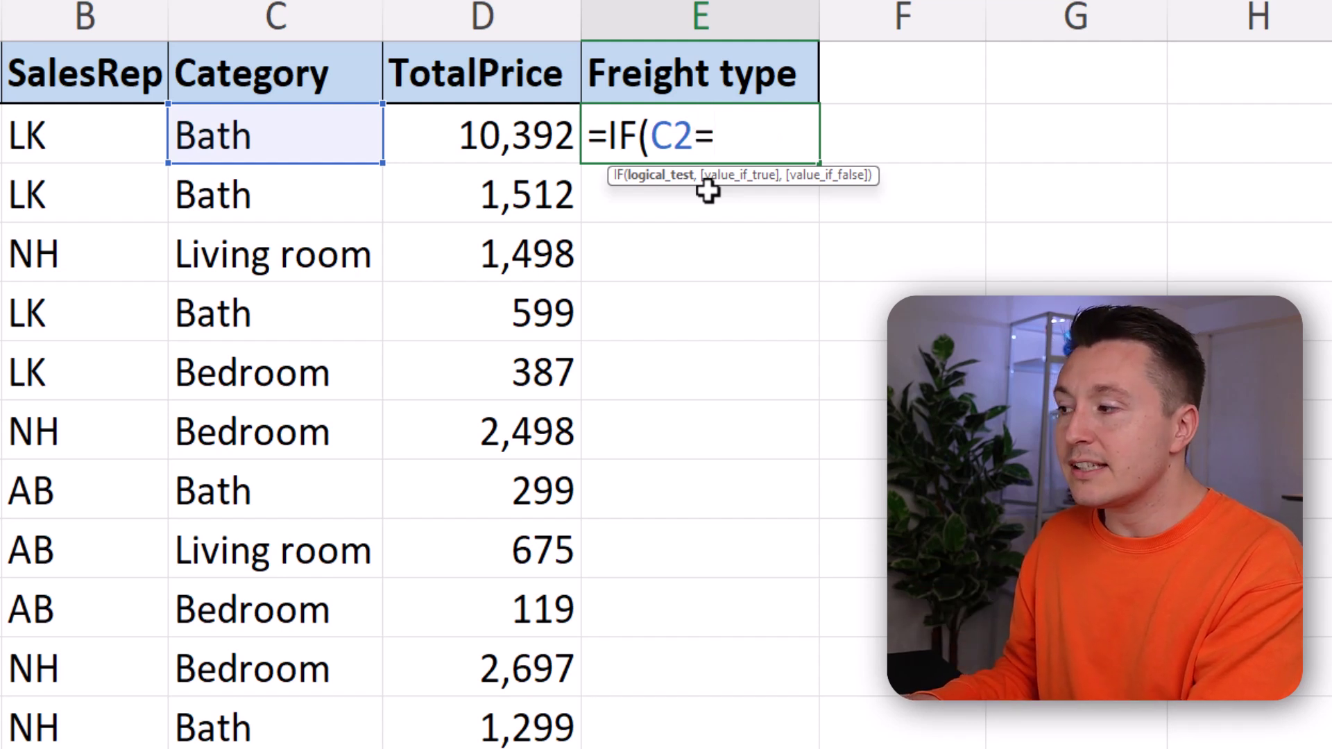
type("=\"Bath\")")
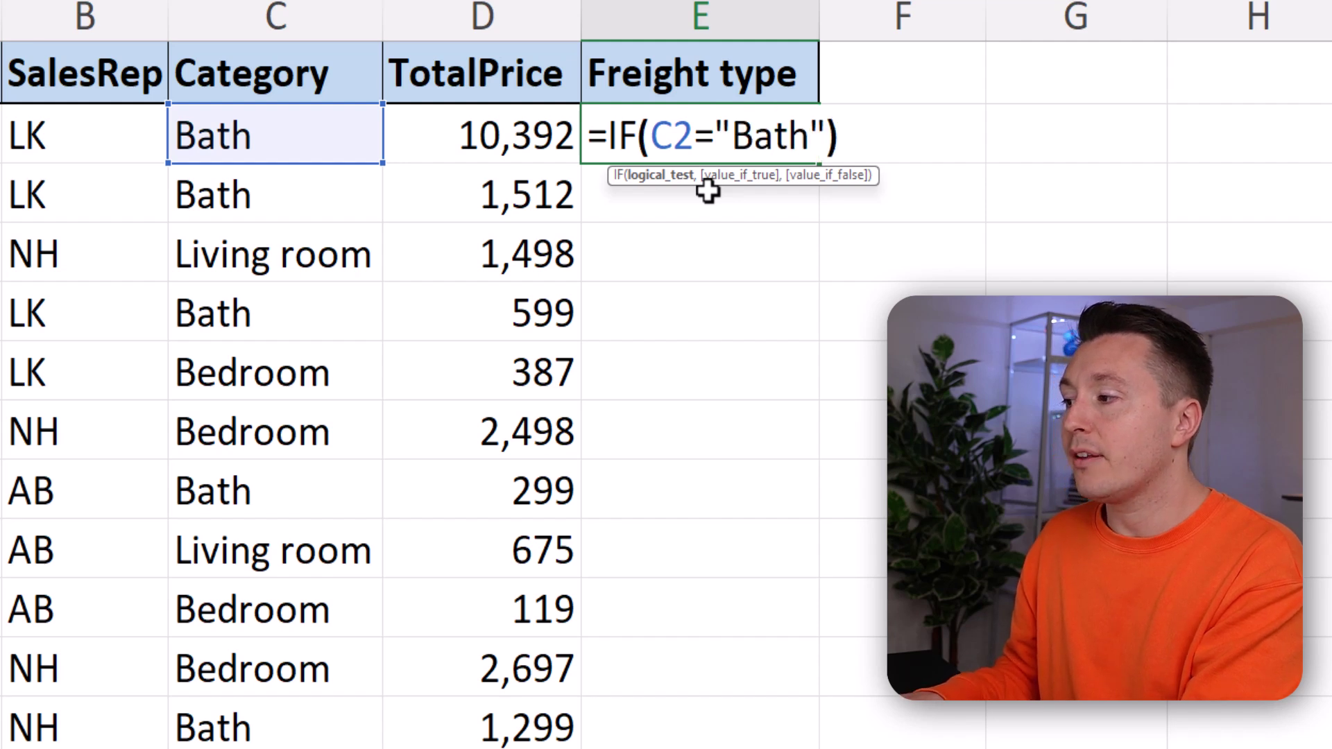
key("BackSpace")
type(",")
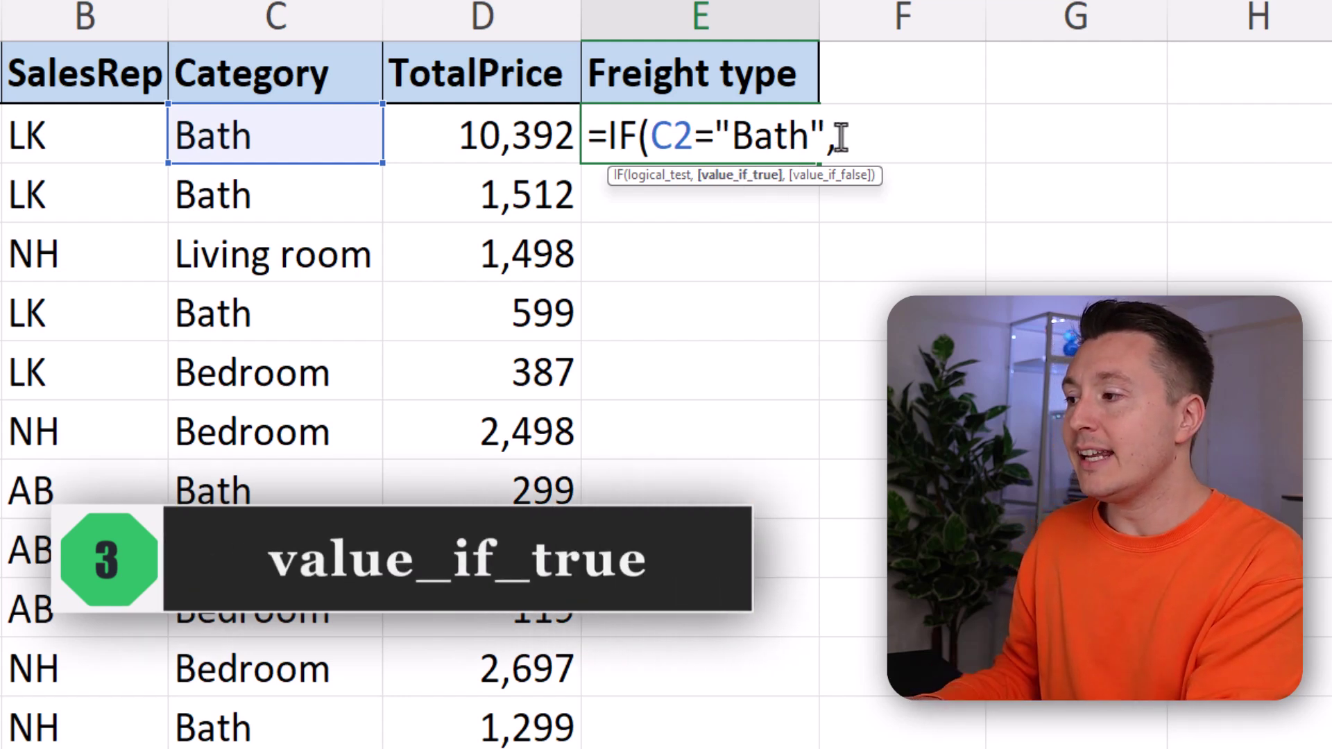
- Add "Special" as the true result and "Normal" as the false result to the E2 formula
type("\"S")
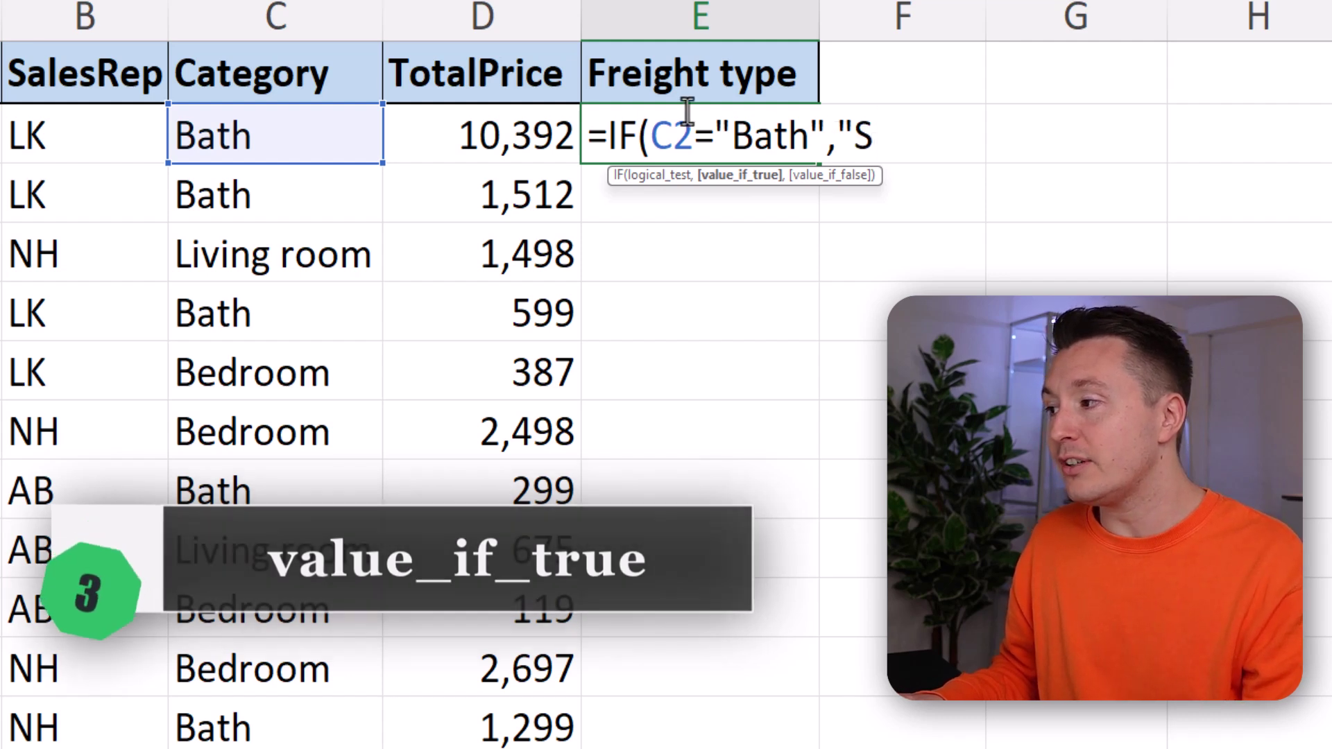
type("pec")
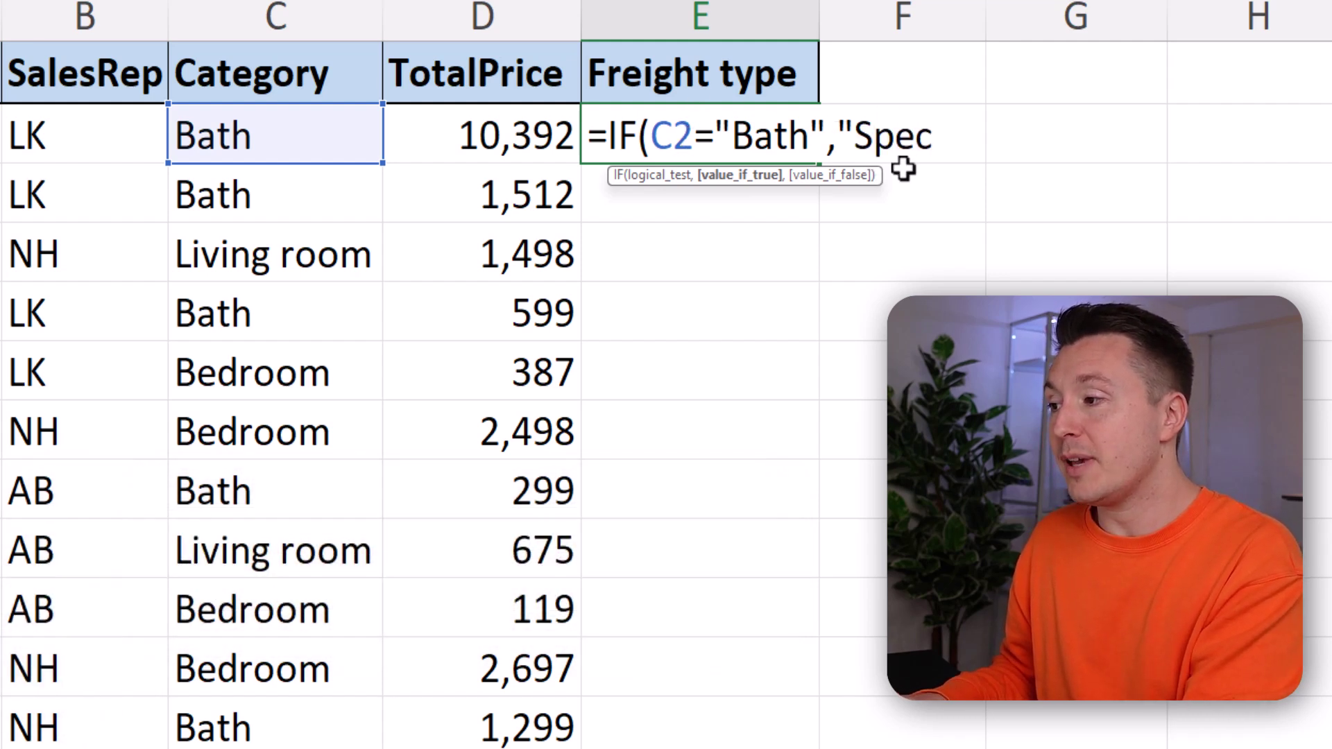
type("ial\"")
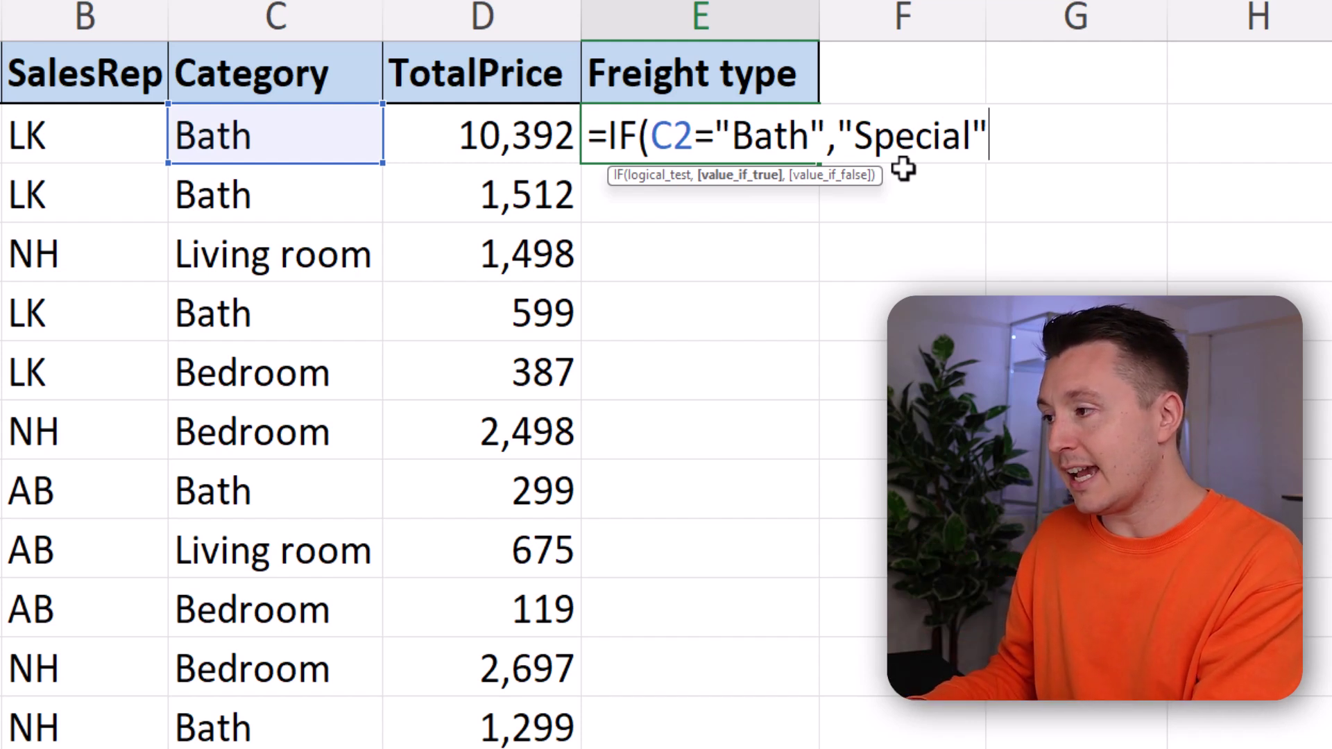
type(",")
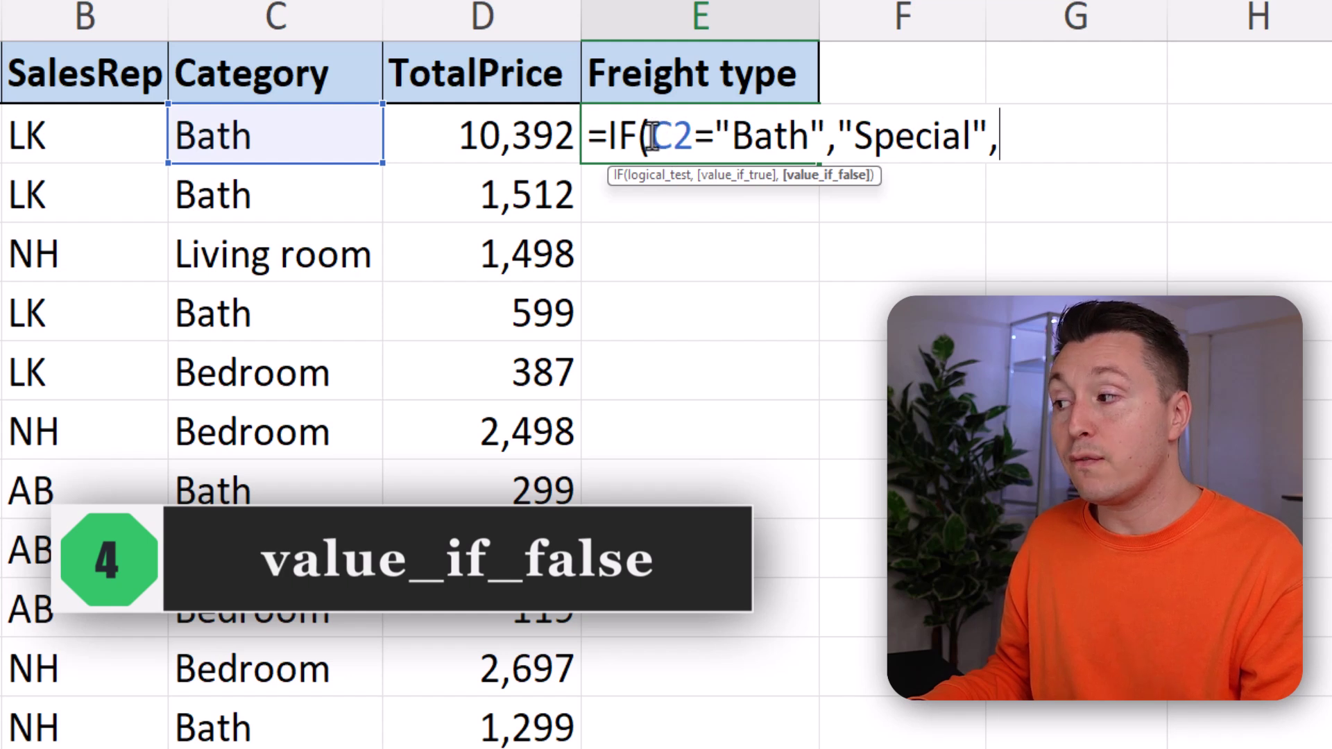
left_click_drag(653, 135, 807, 143)
left_click(1007, 139)
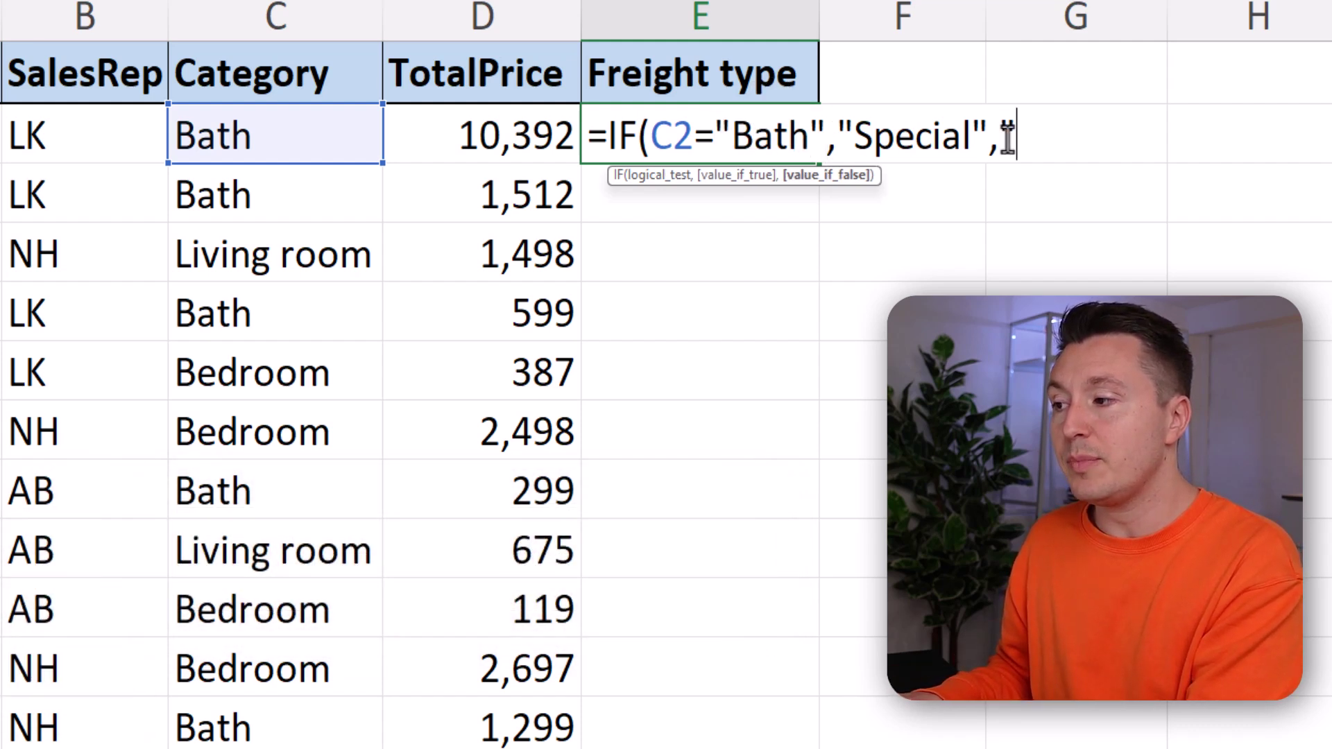
type("Normal")
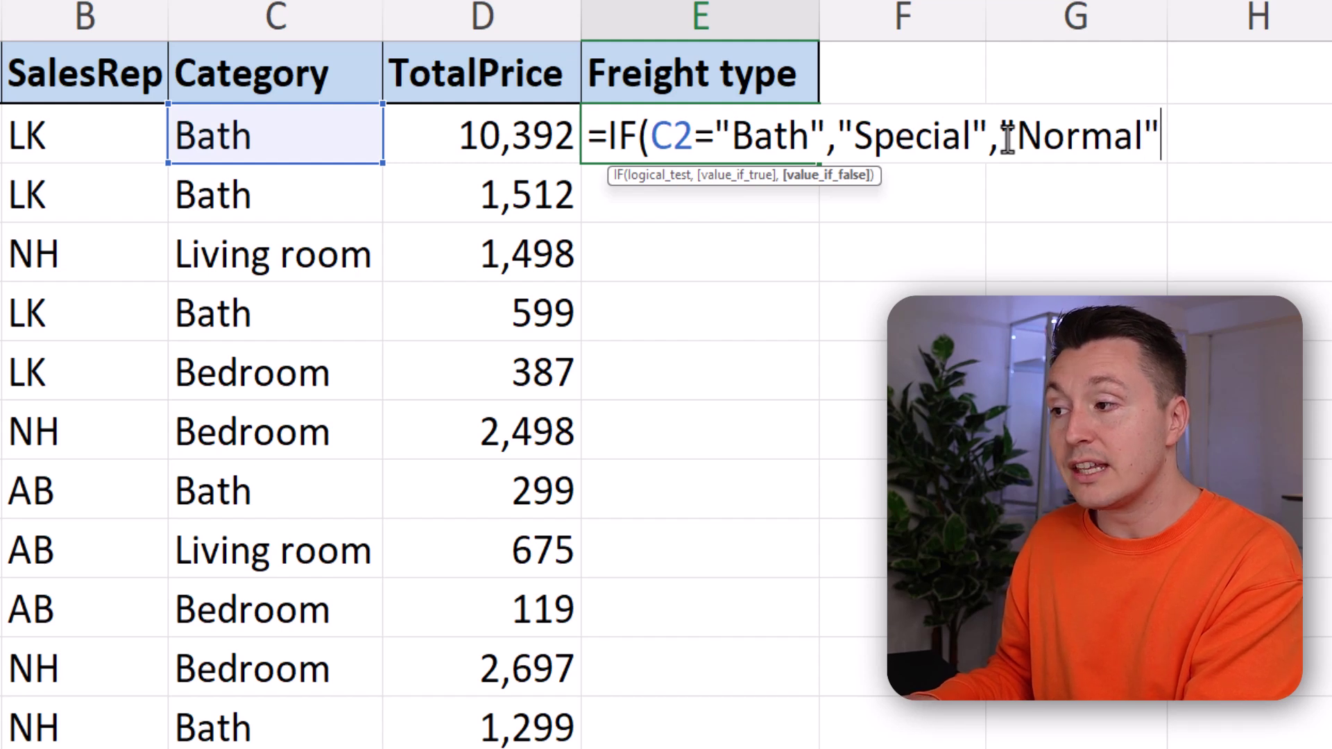
type("\")")
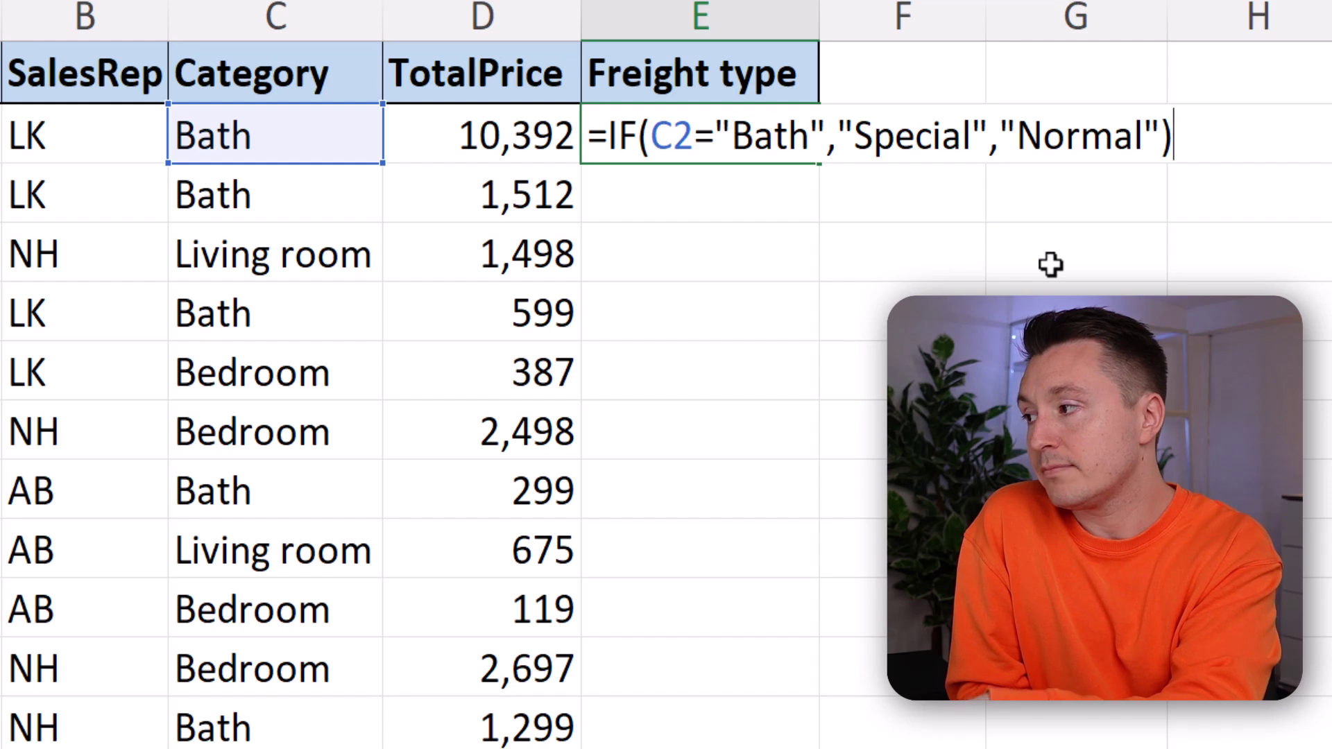
- Confirm the E2 formula, copy it down column E and check the Special and Normal results
key("Return")
left_click(761, 127)
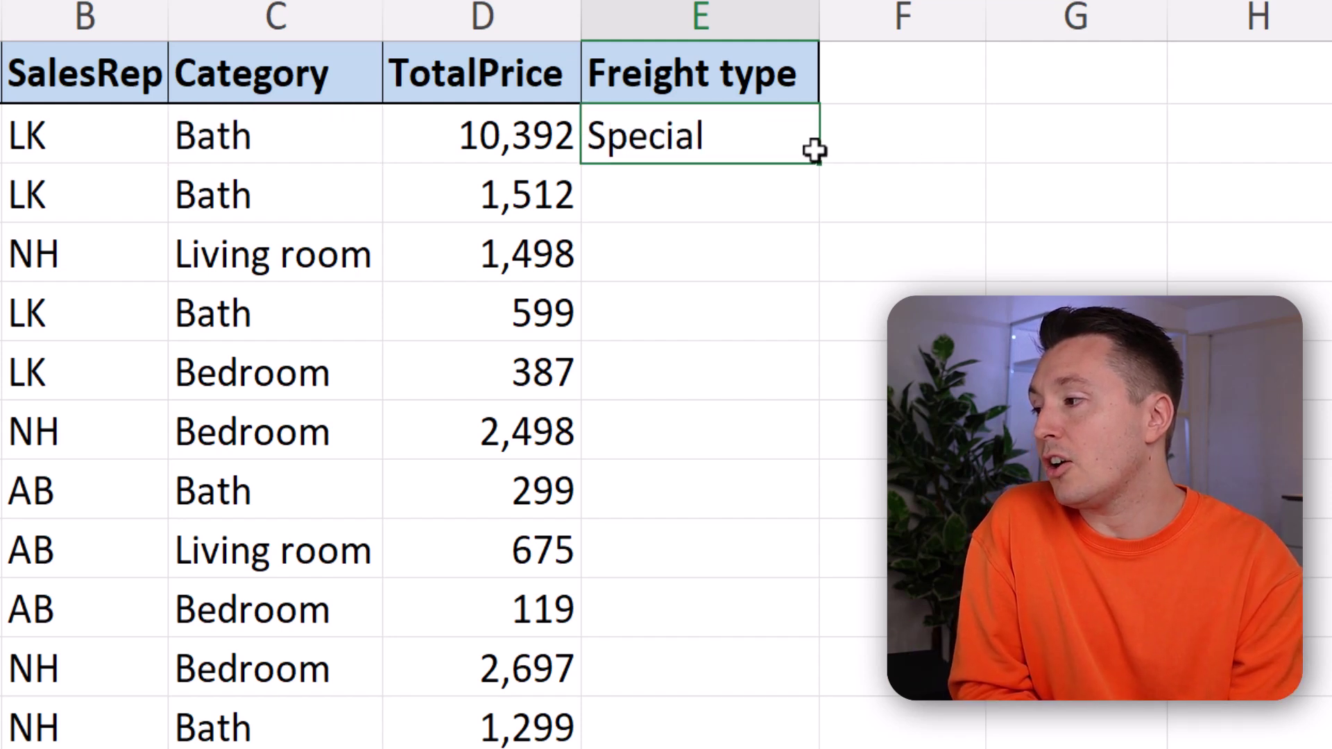
double_click(821, 163)
left_click(694, 257)
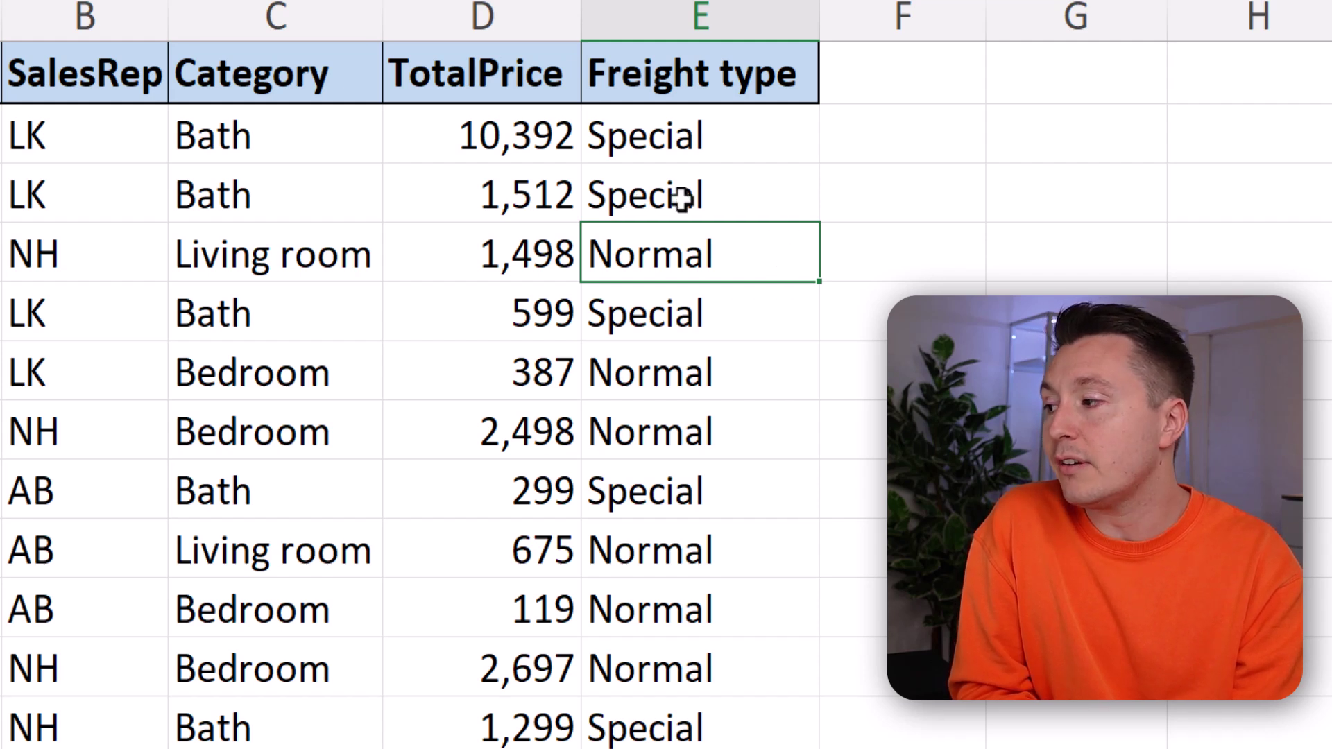
left_click_drag(689, 136, 678, 173)
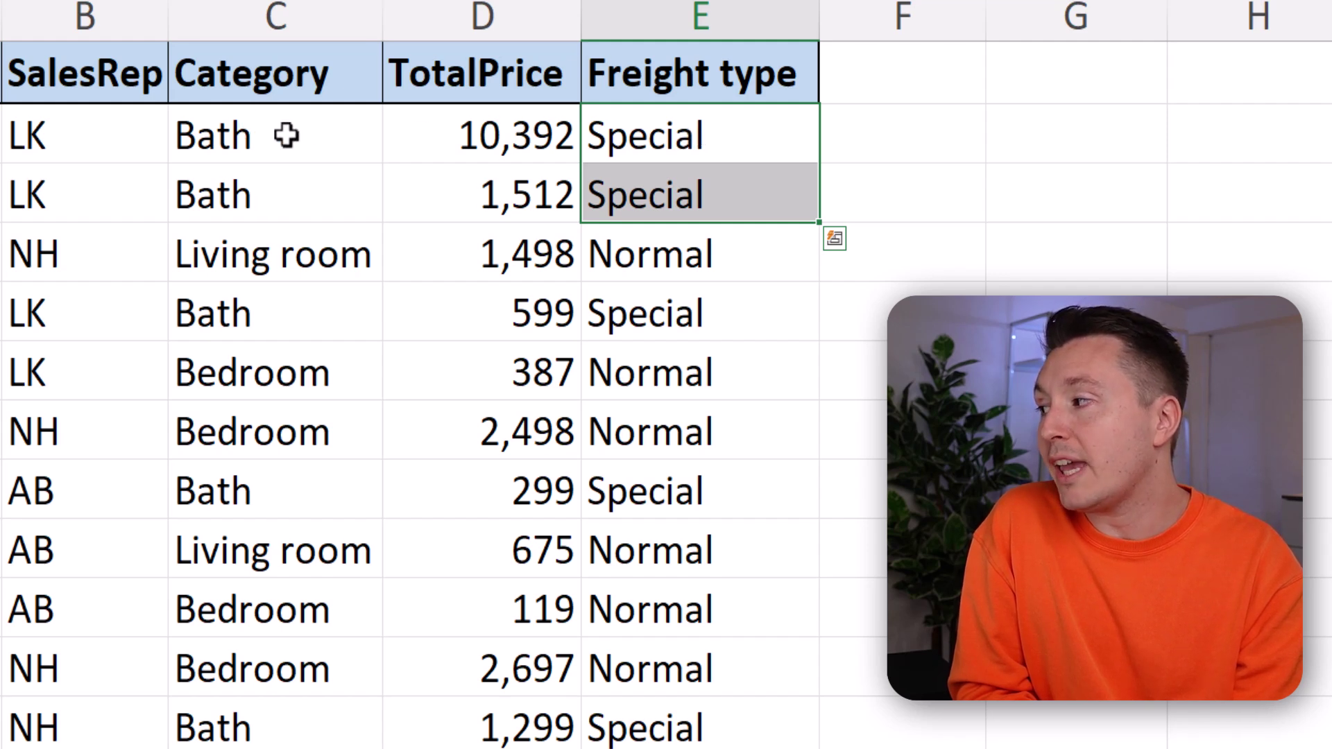
left_click_drag(289, 132, 295, 184)
left_click(286, 332)
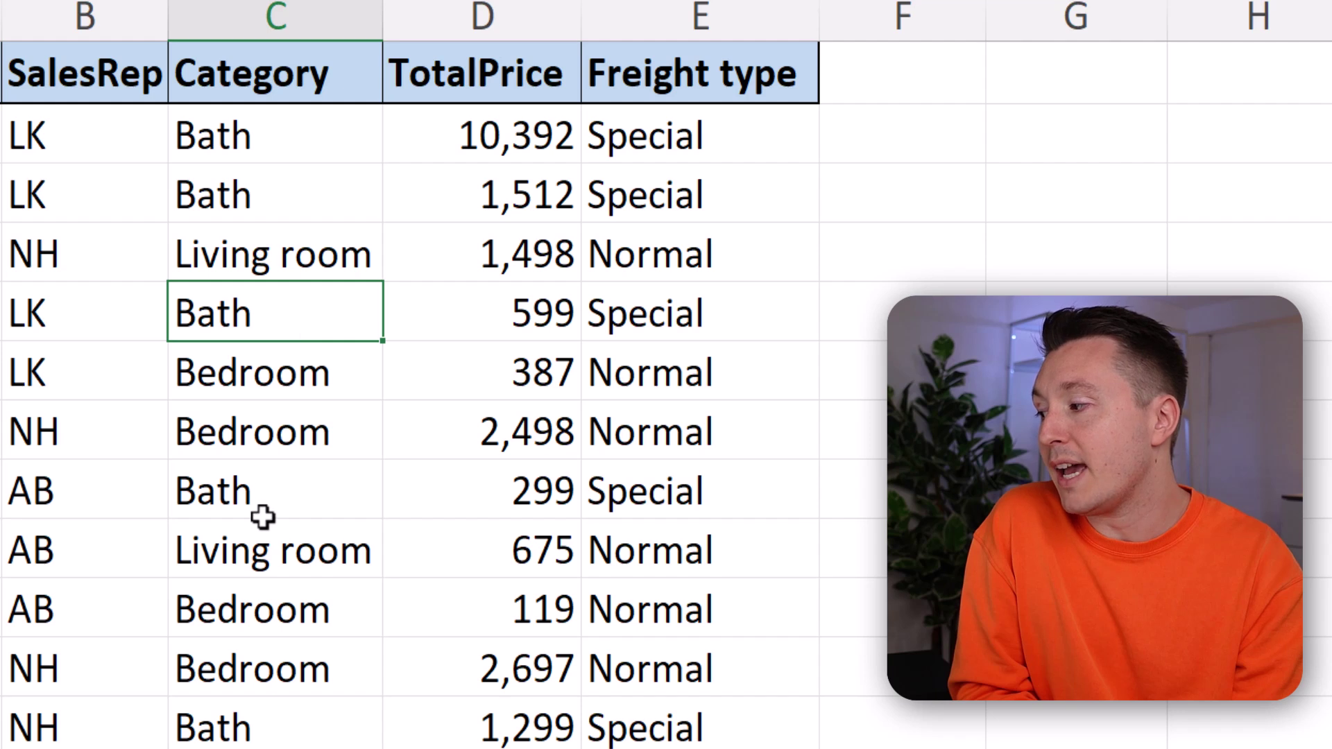
left_click(281, 494)
left_click(305, 378)
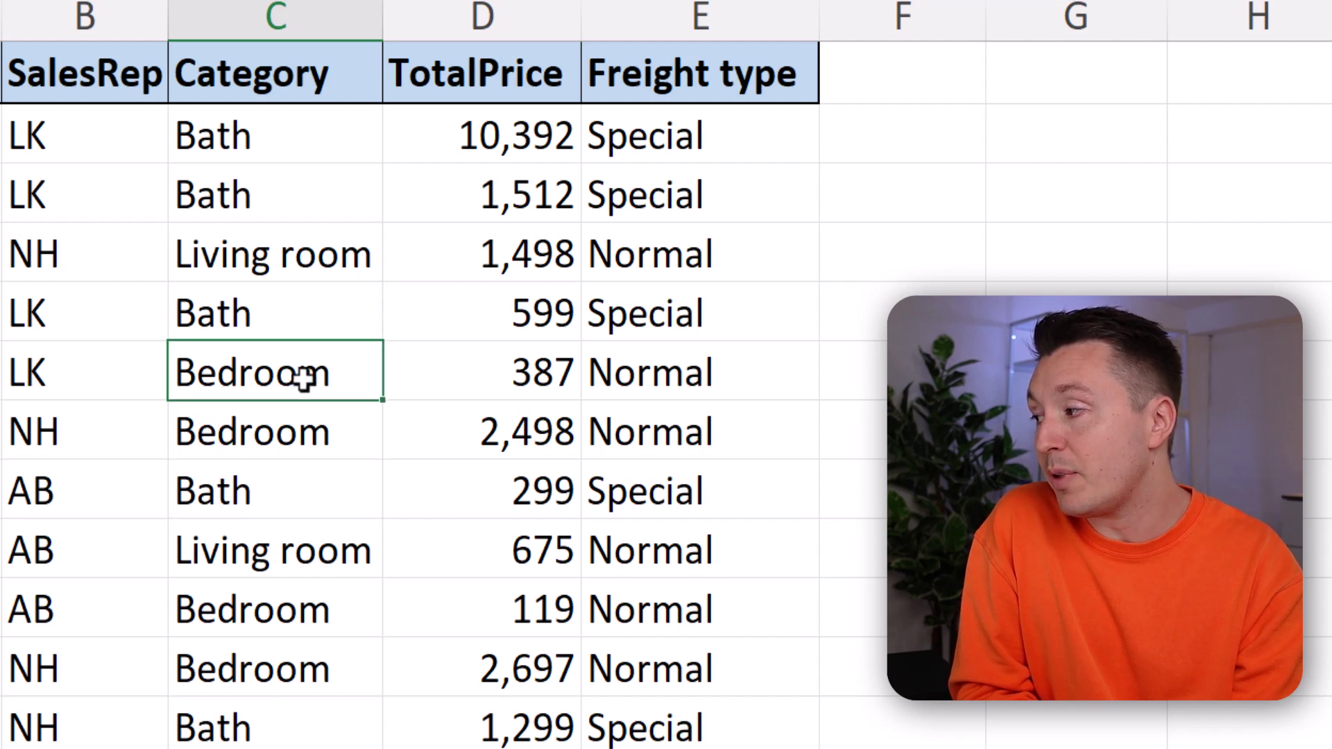
left_click(318, 258)
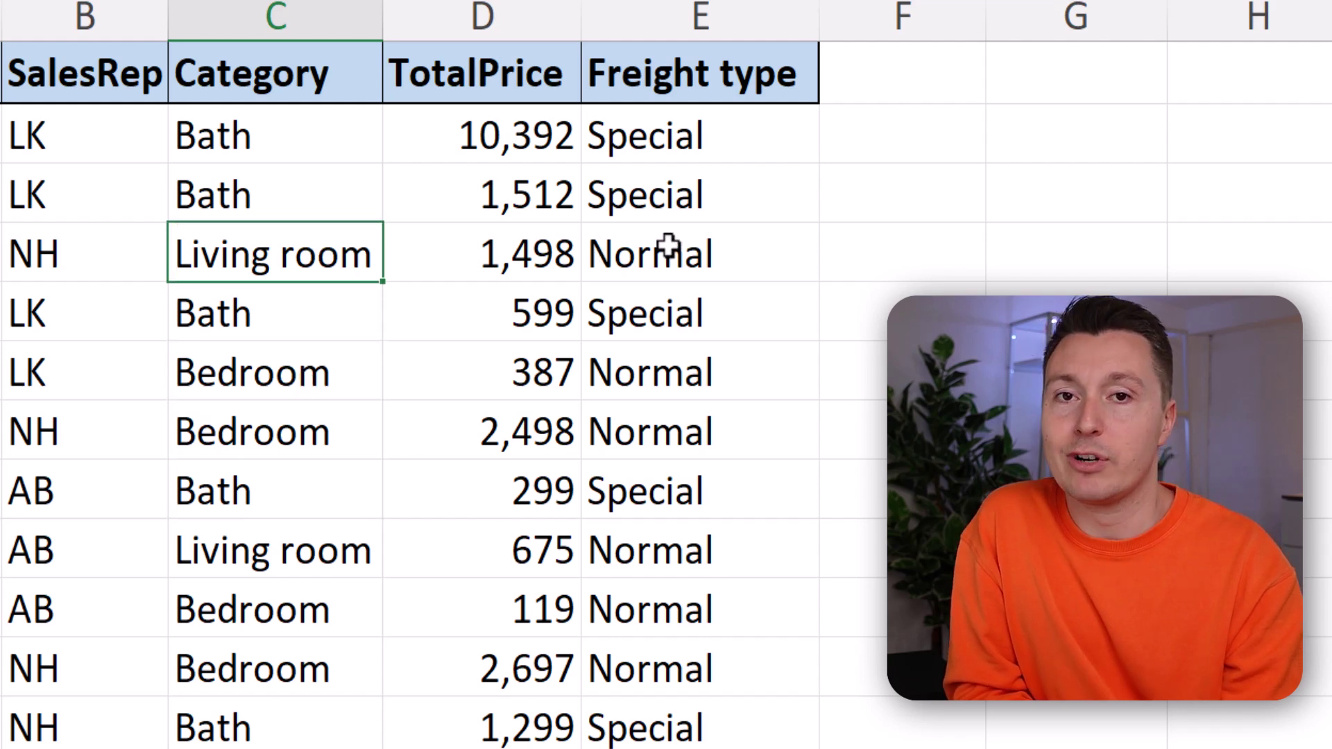